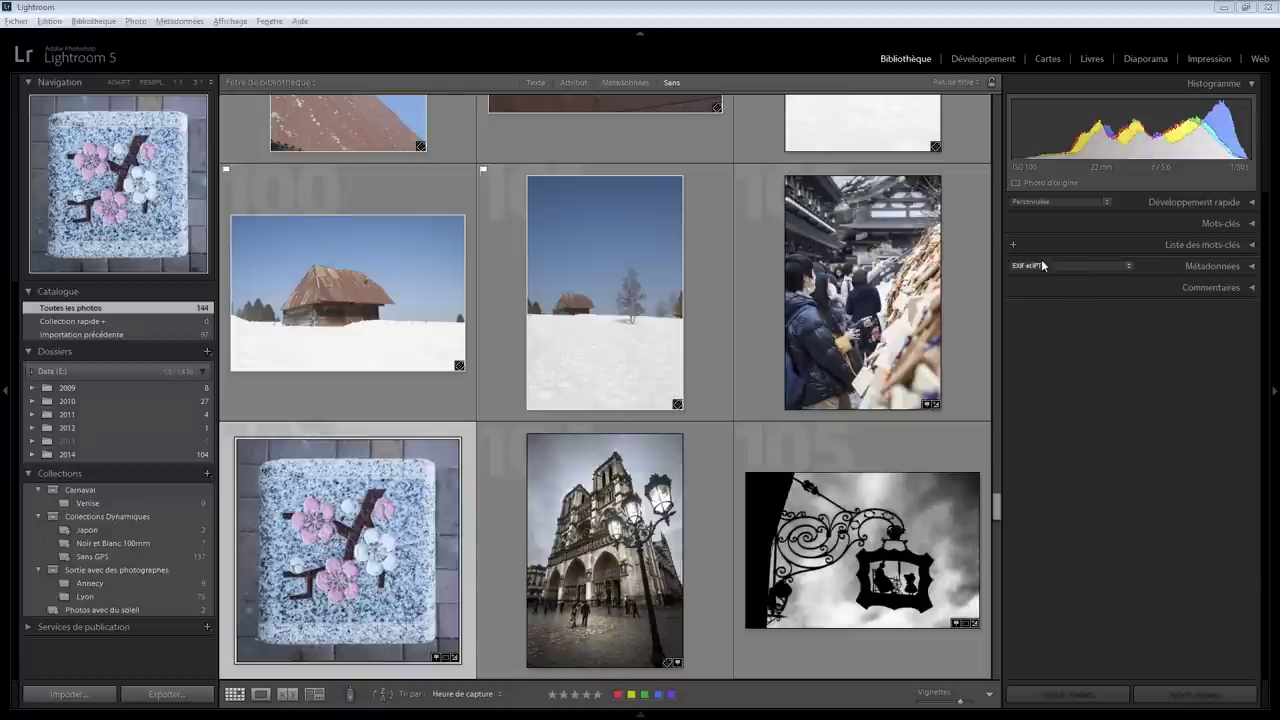
Expand the Métadonnées panel to show IMG_6456.CR2's file, camera and exposure details.
click(1255, 267)
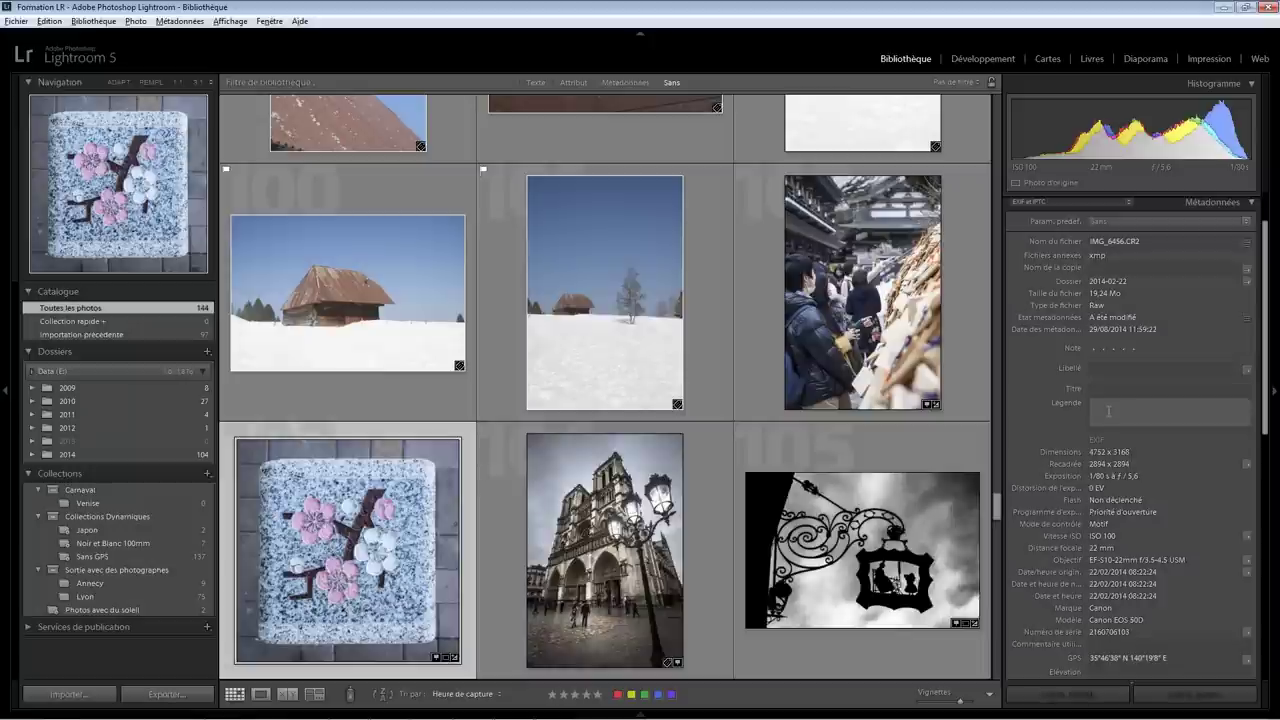
scroll(1265, 405, down, 1)
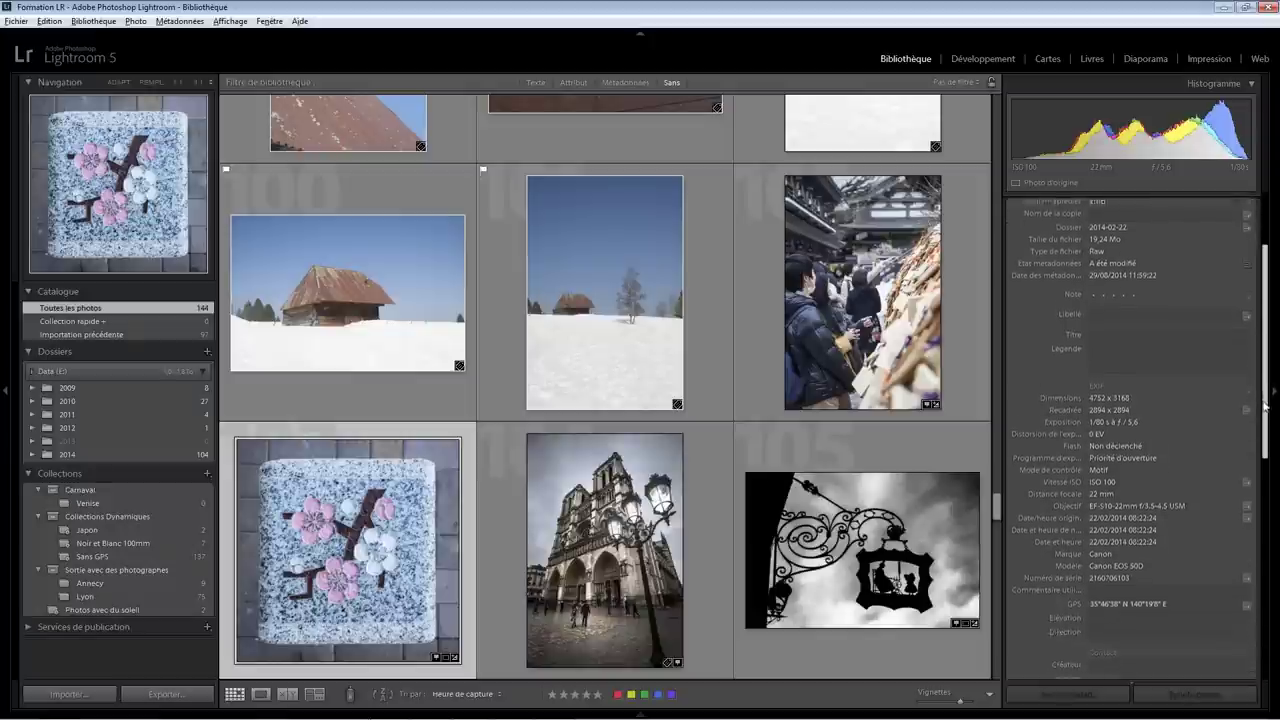
drag(1265, 405, 1267, 466)
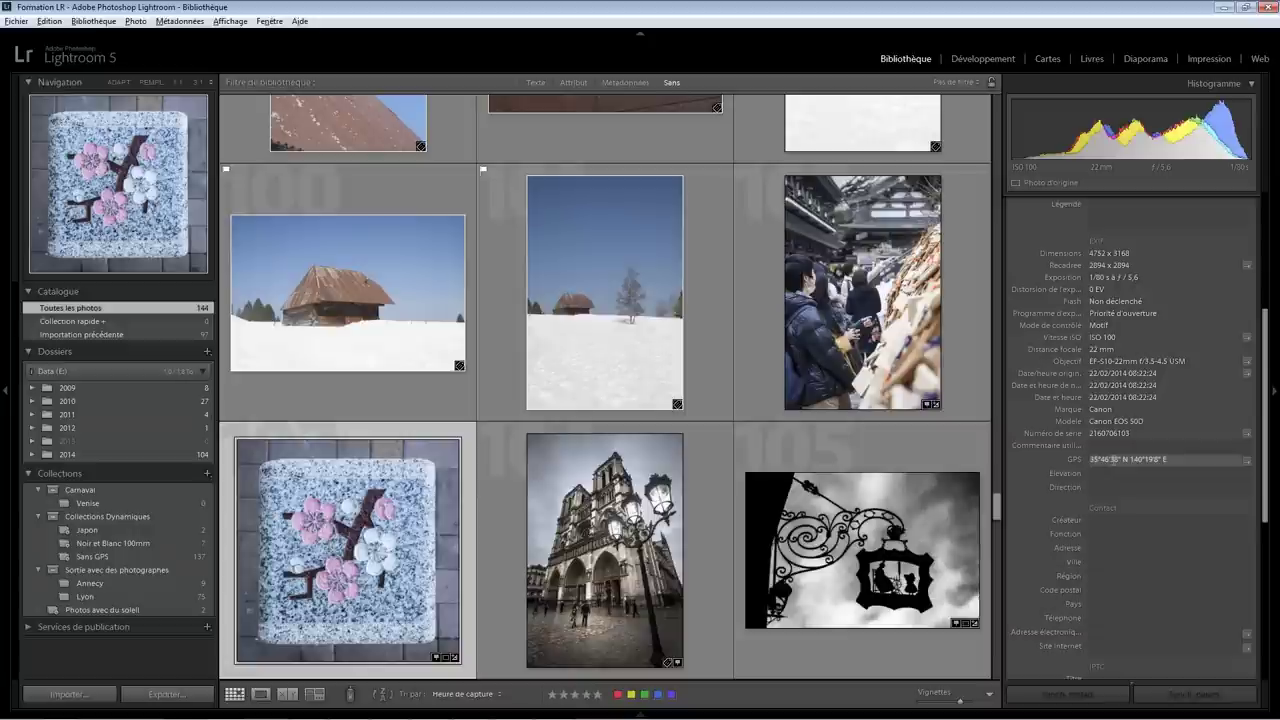
click(1168, 461)
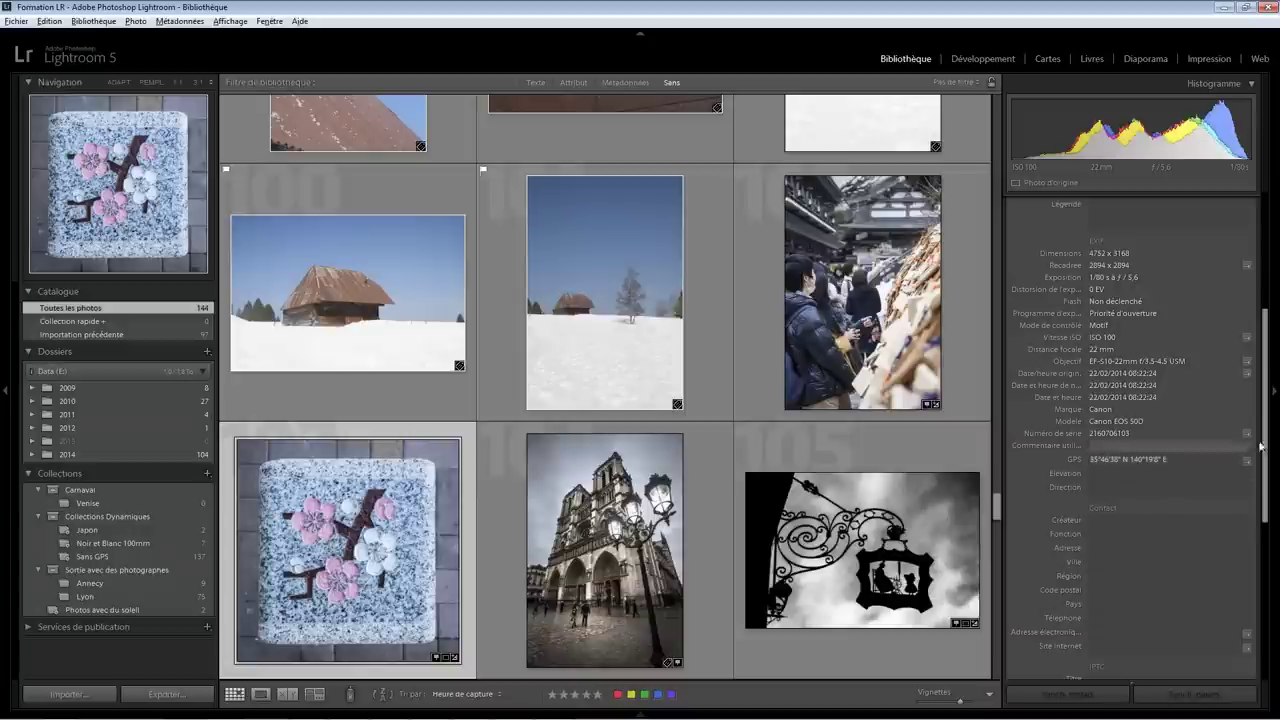
drag(1266, 437, 1266, 475)
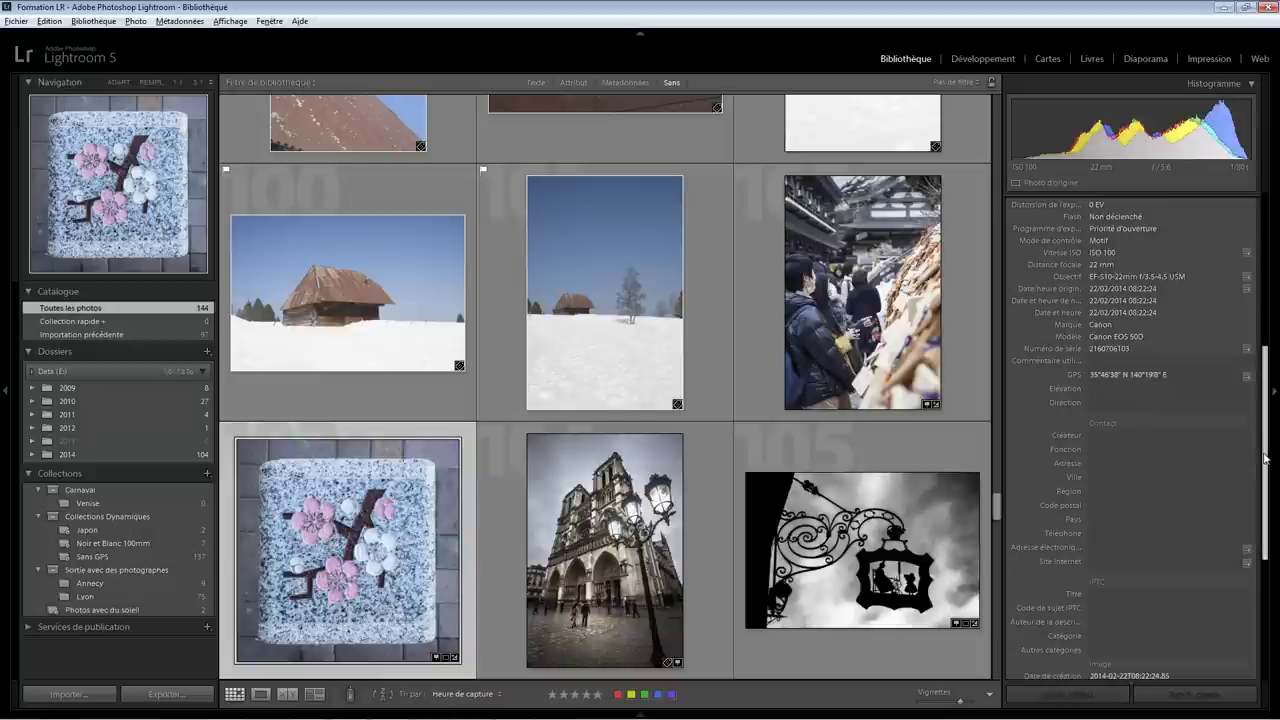
drag(1267, 460, 1268, 482)
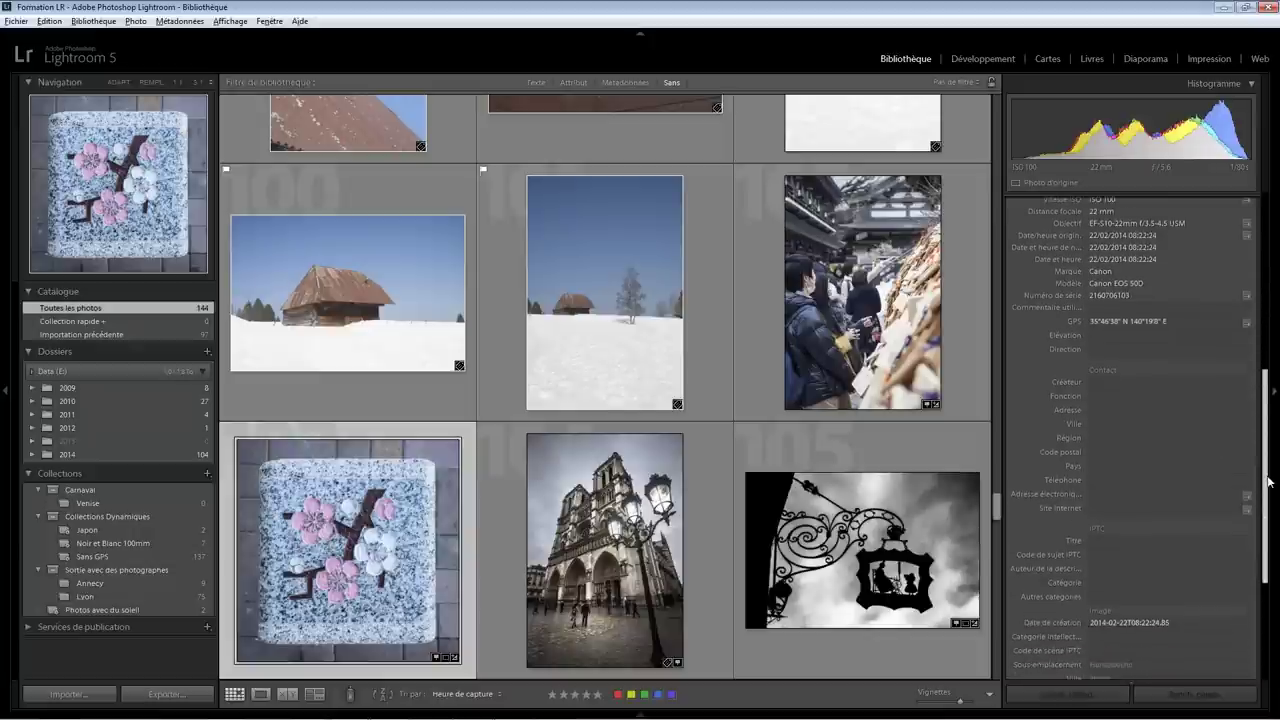
drag(1268, 482, 1269, 484)
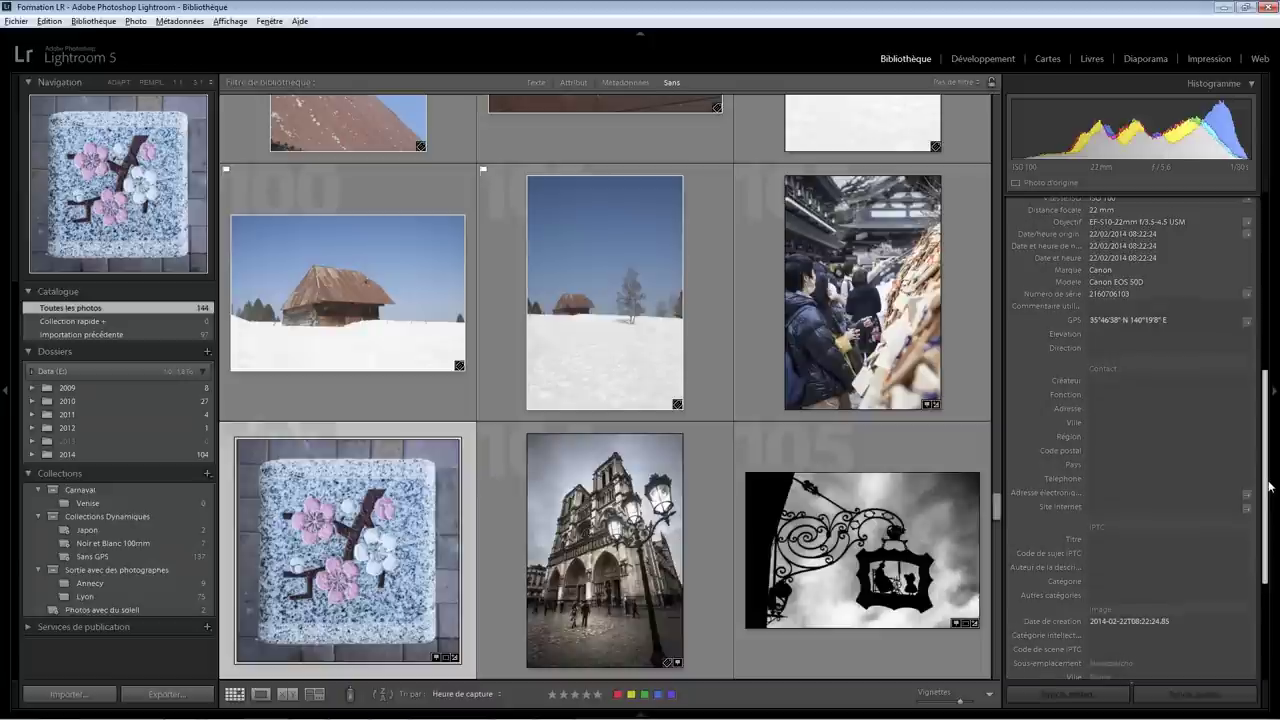
drag(1268, 482, 1274, 569)
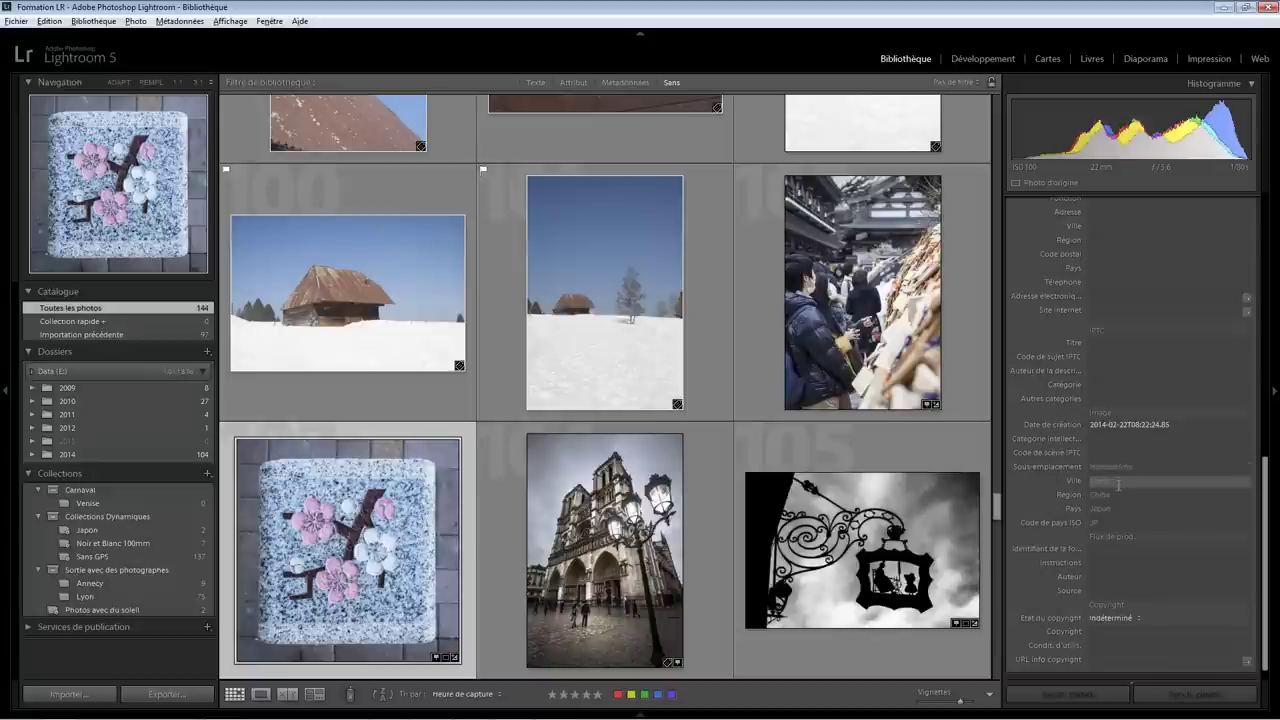
drag(1266, 510, 1267, 293)
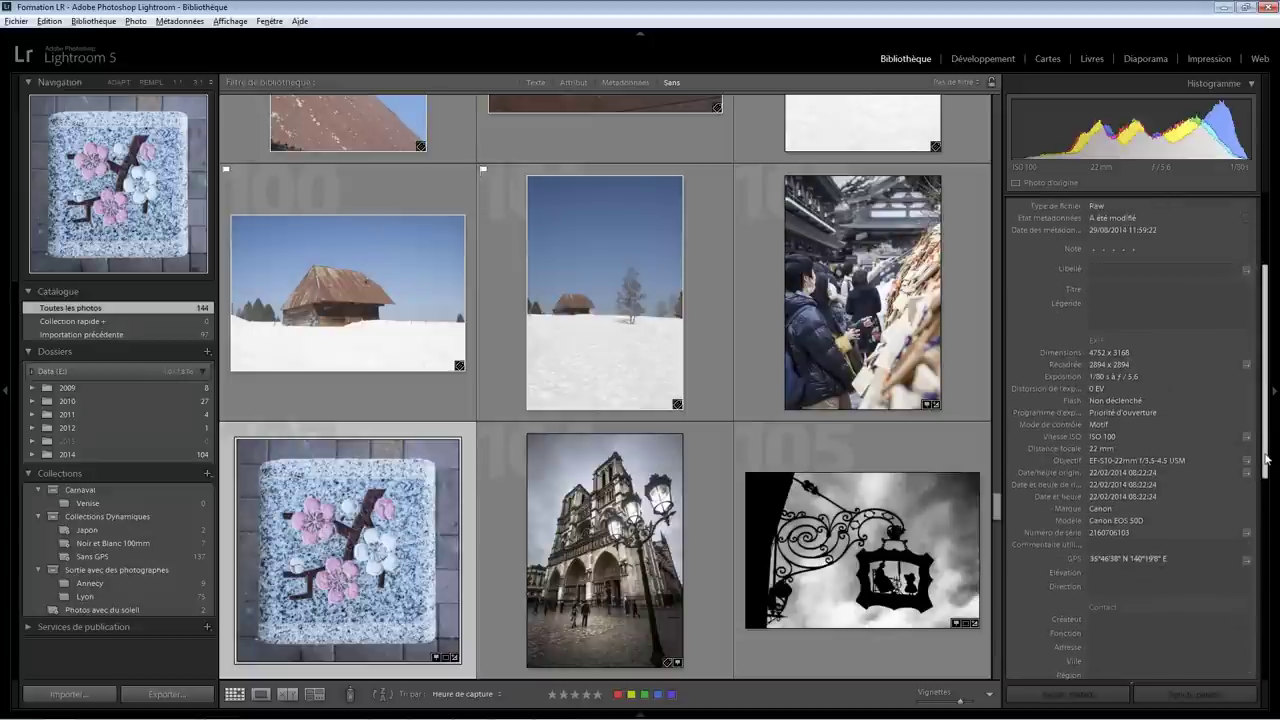
drag(1265, 480, 1263, 680)
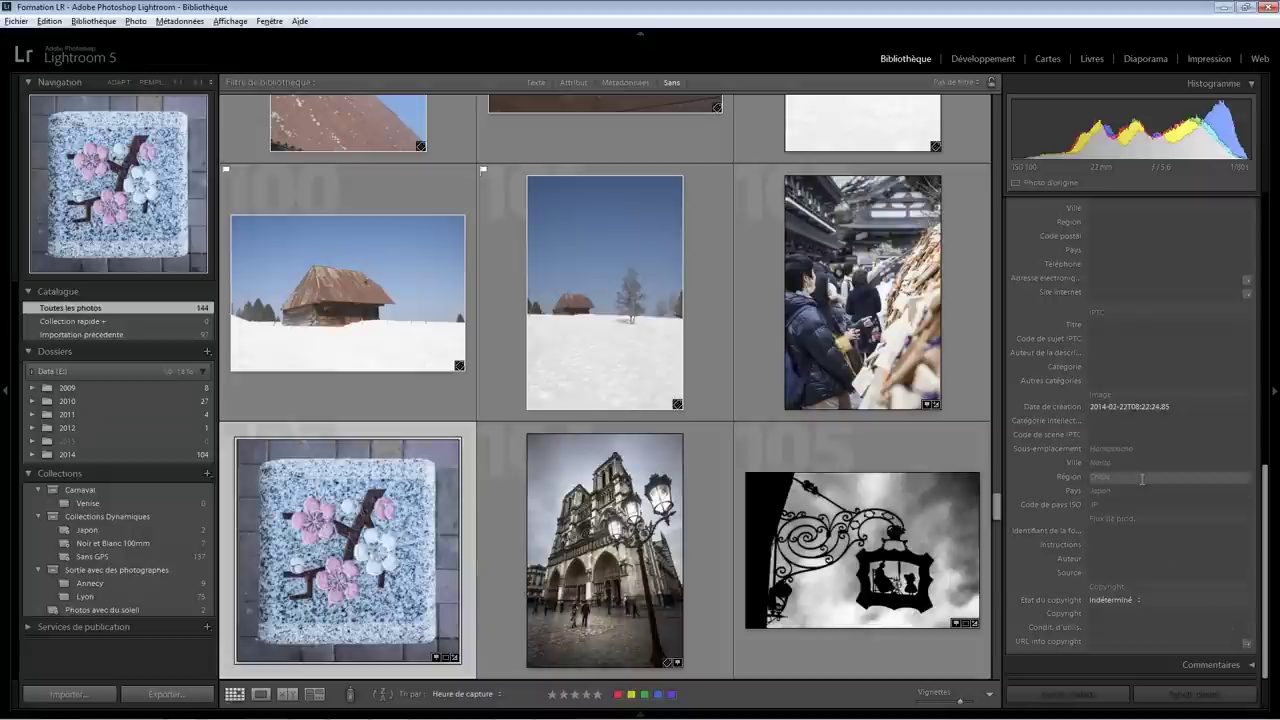
Set the flower photo's copyright status to 'Protégé par un copyright' with holder OuiOuiPhoto.
click(1117, 601)
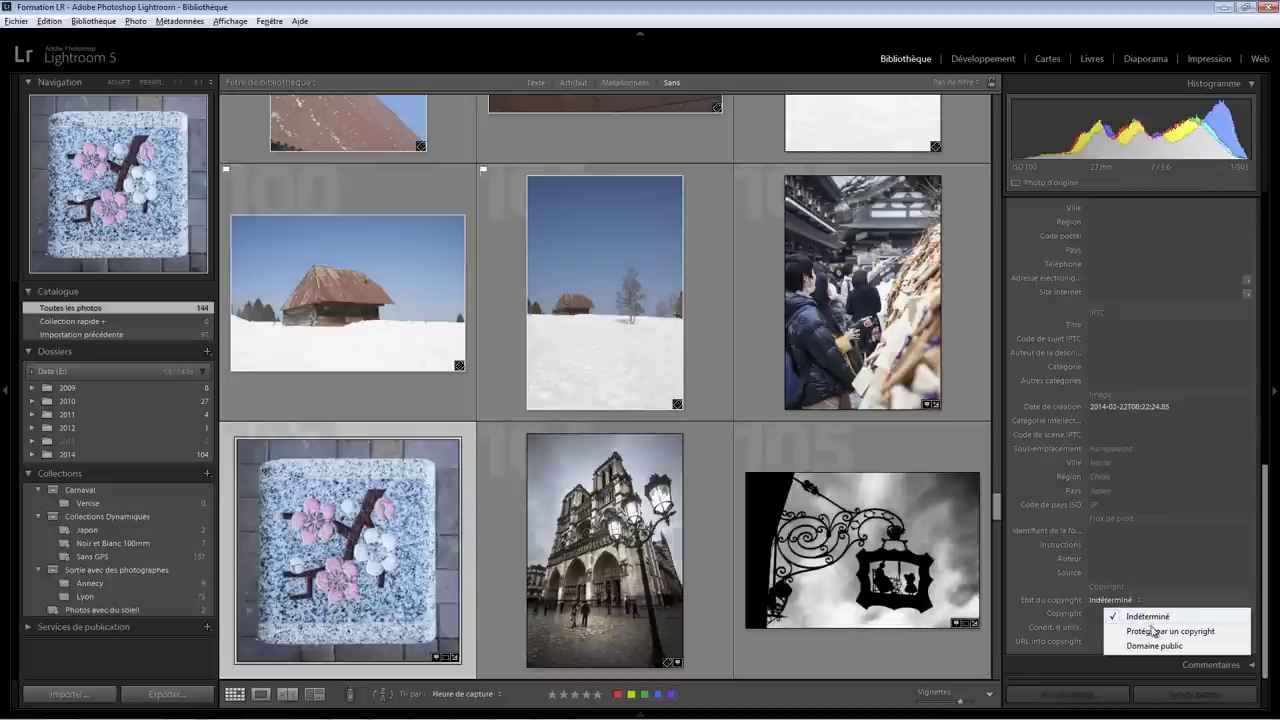
click(1153, 631)
click(1120, 614)
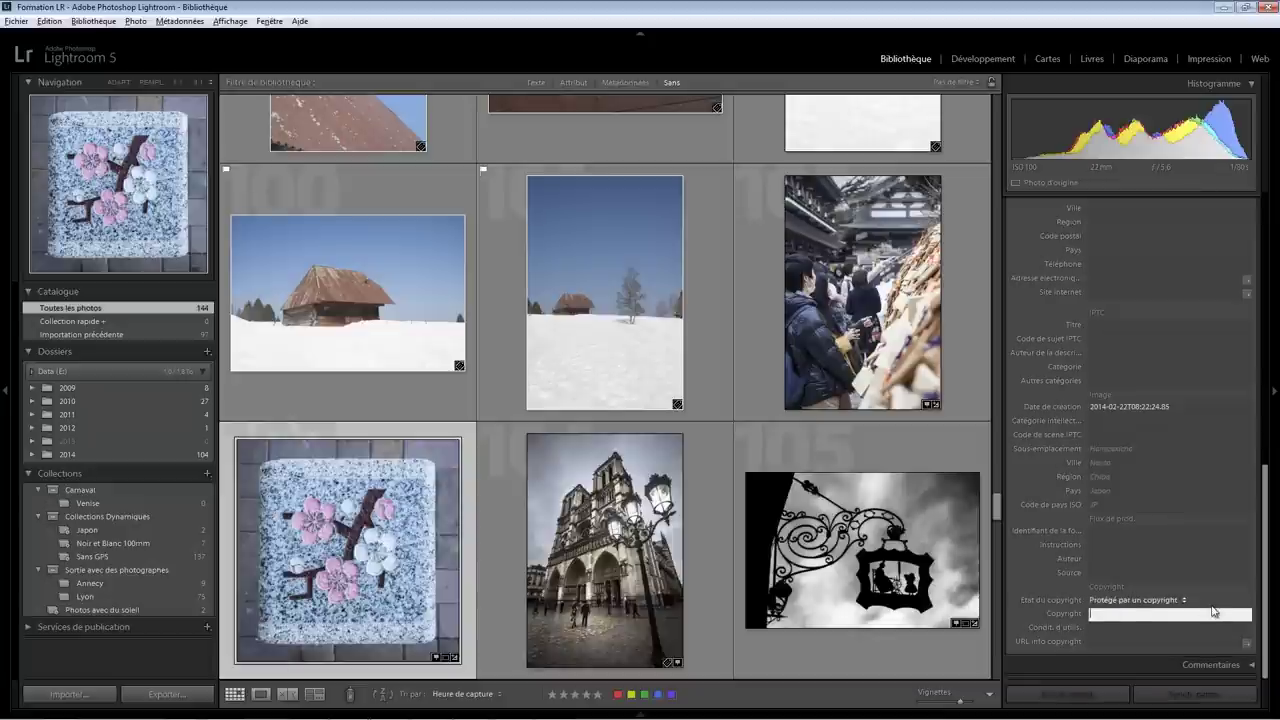
text(Du)
text(iOu)
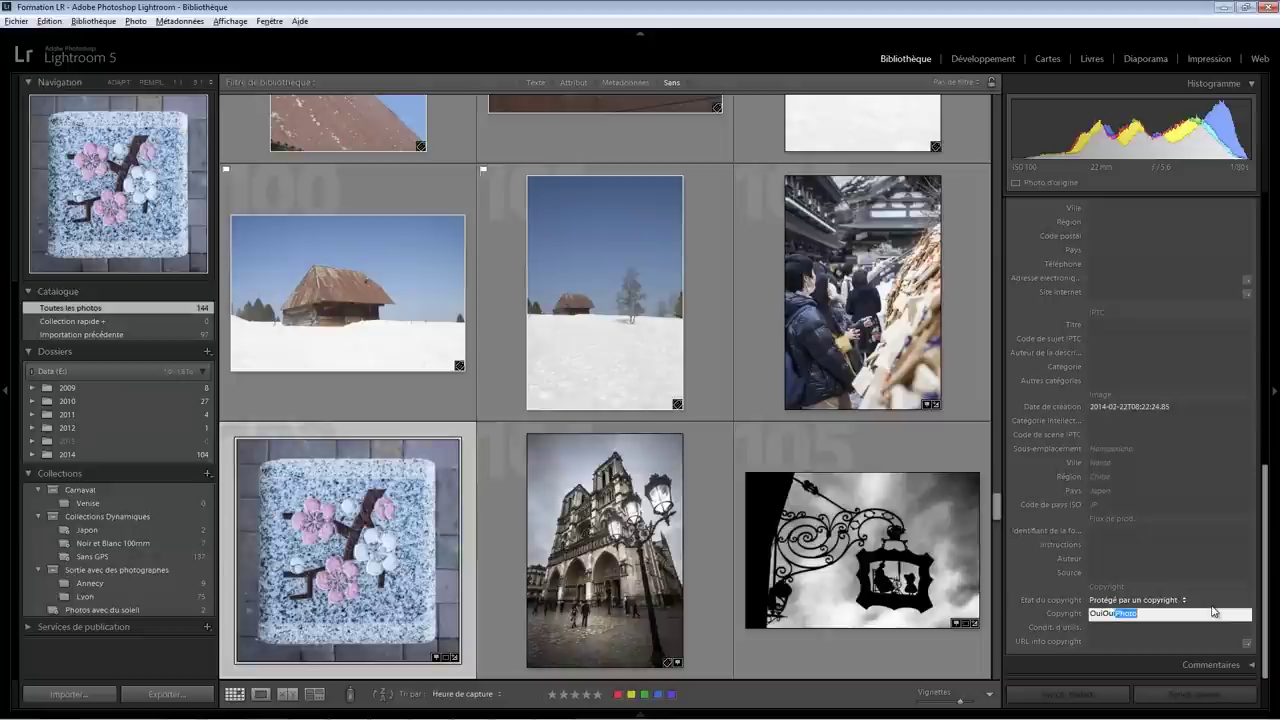
text(iPhoto)
key(Return)
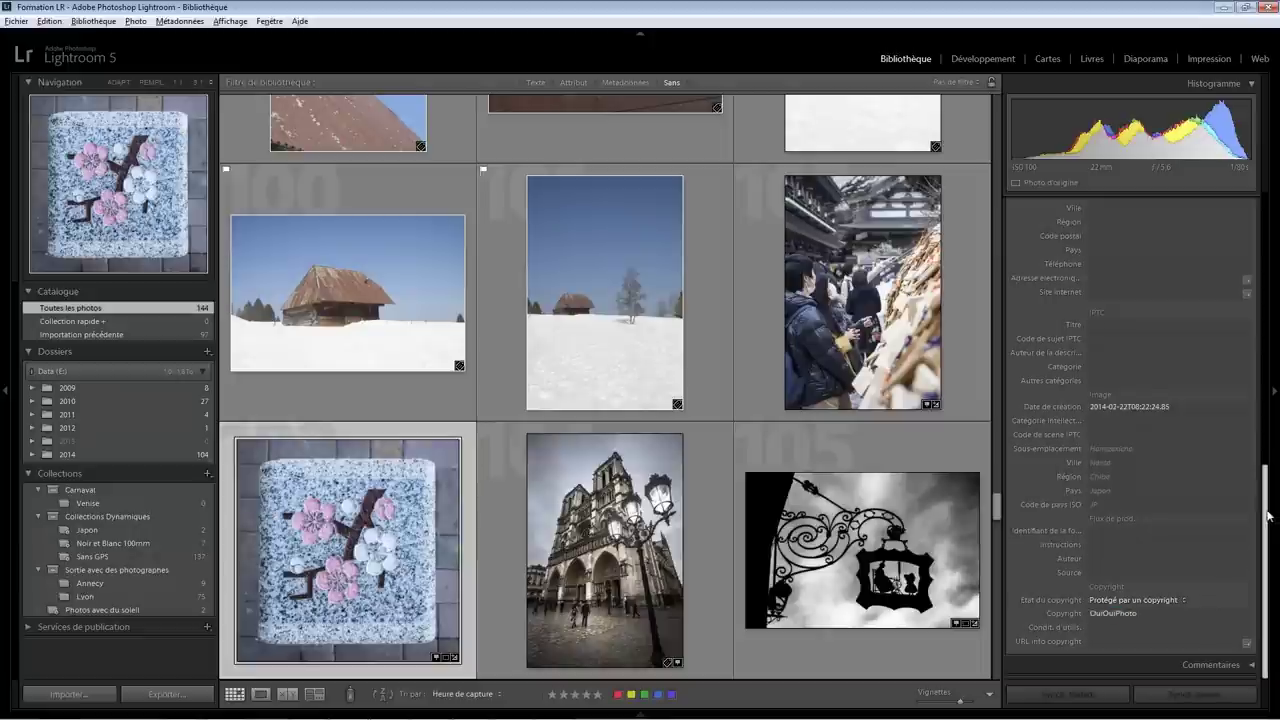
drag(1269, 518, 1274, 235)
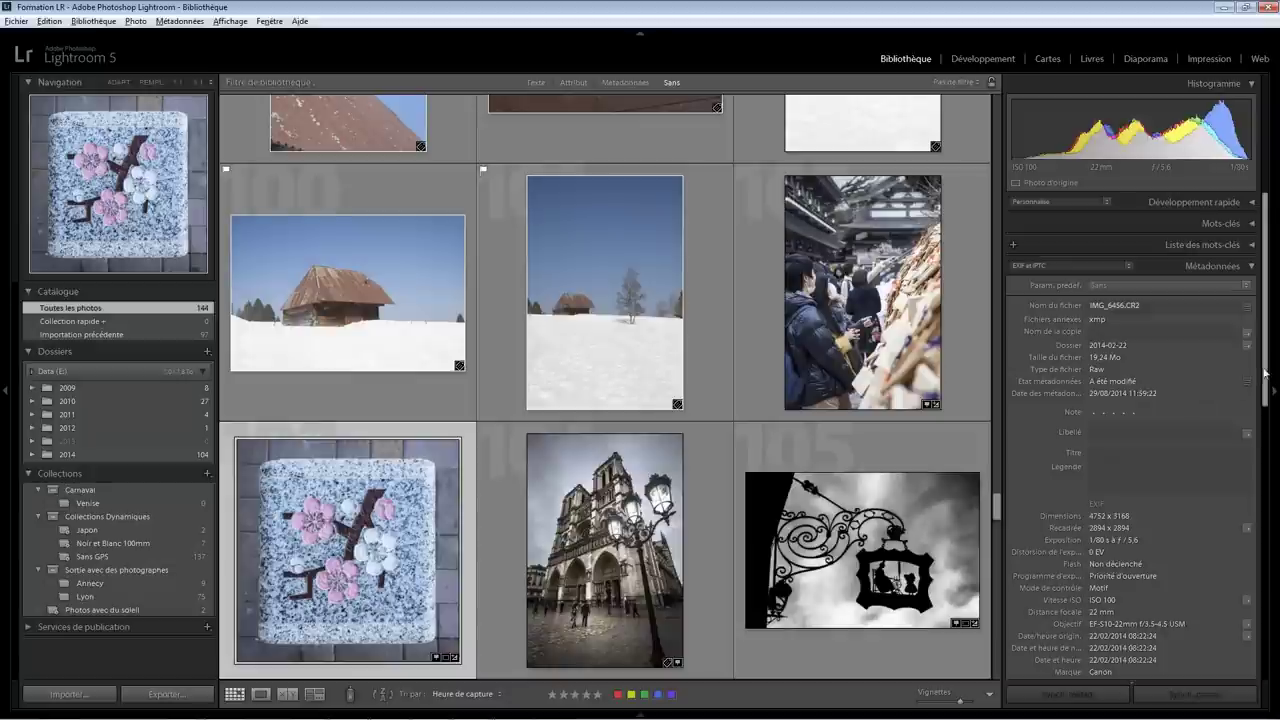
Recommit OuiOuiPhoto as the owner in the Copyright field of the Metadata panel.
drag(1266, 378, 1274, 650)
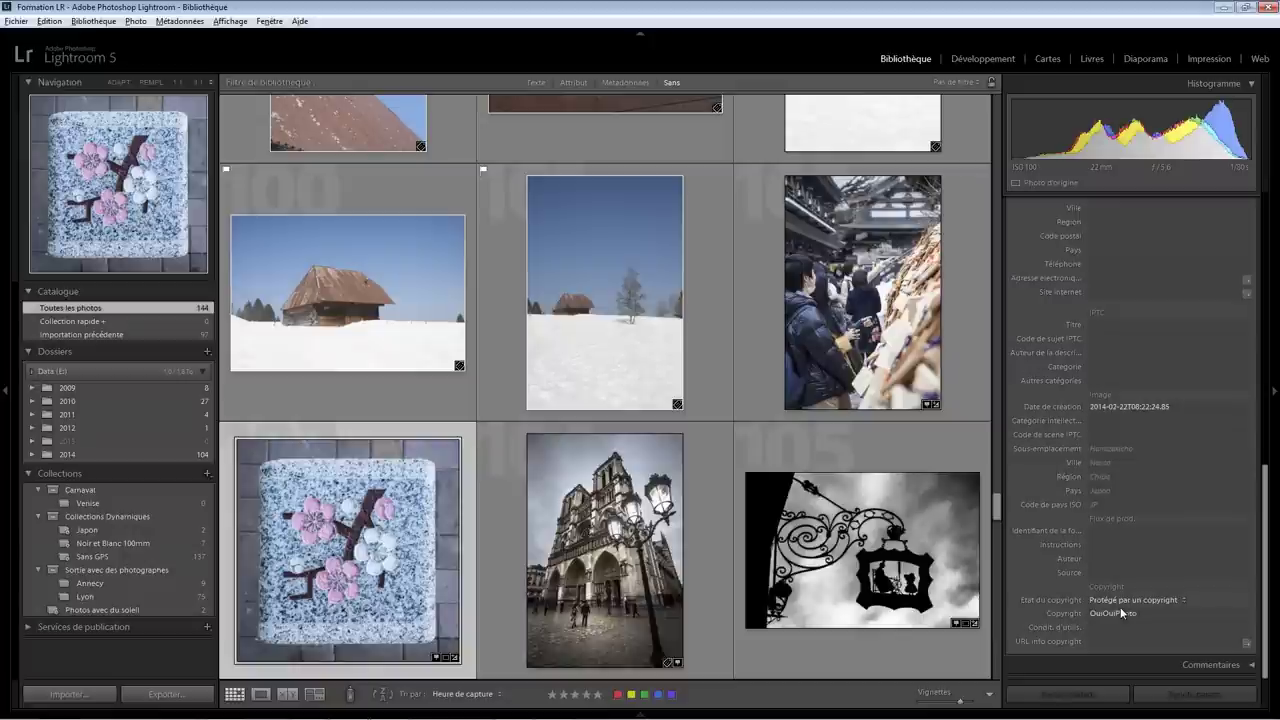
click(1120, 610)
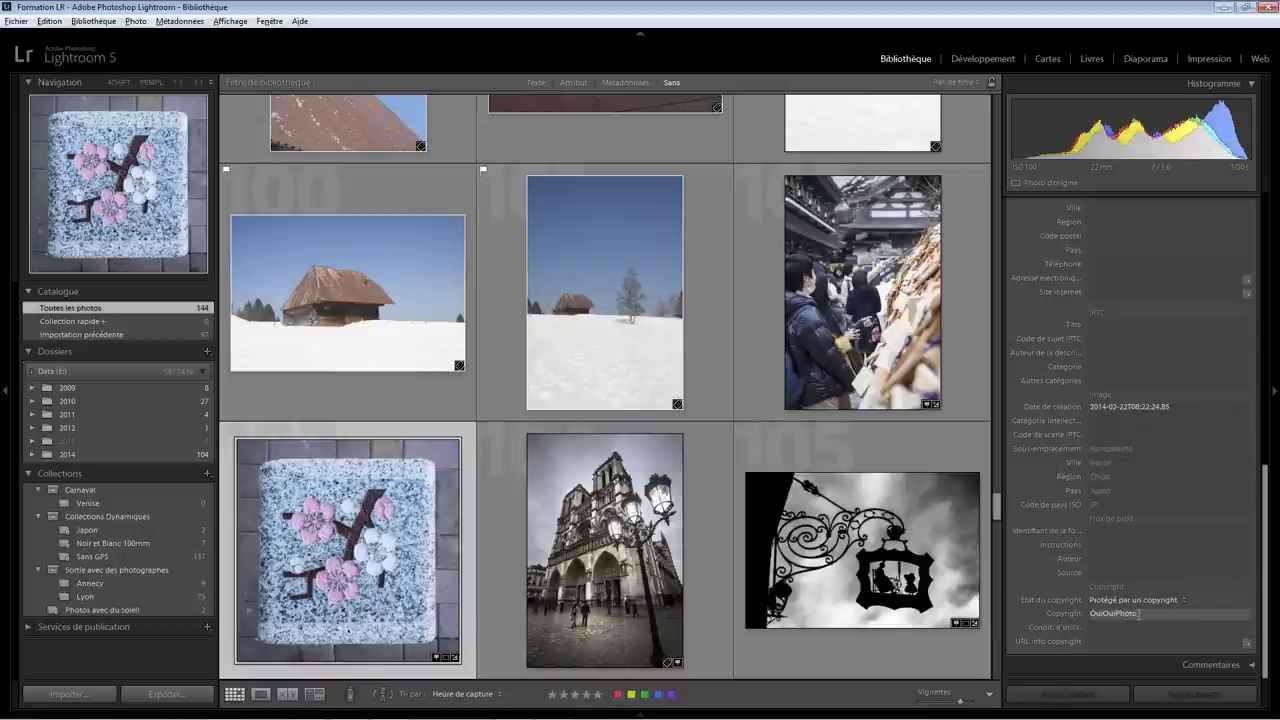
key(Return)
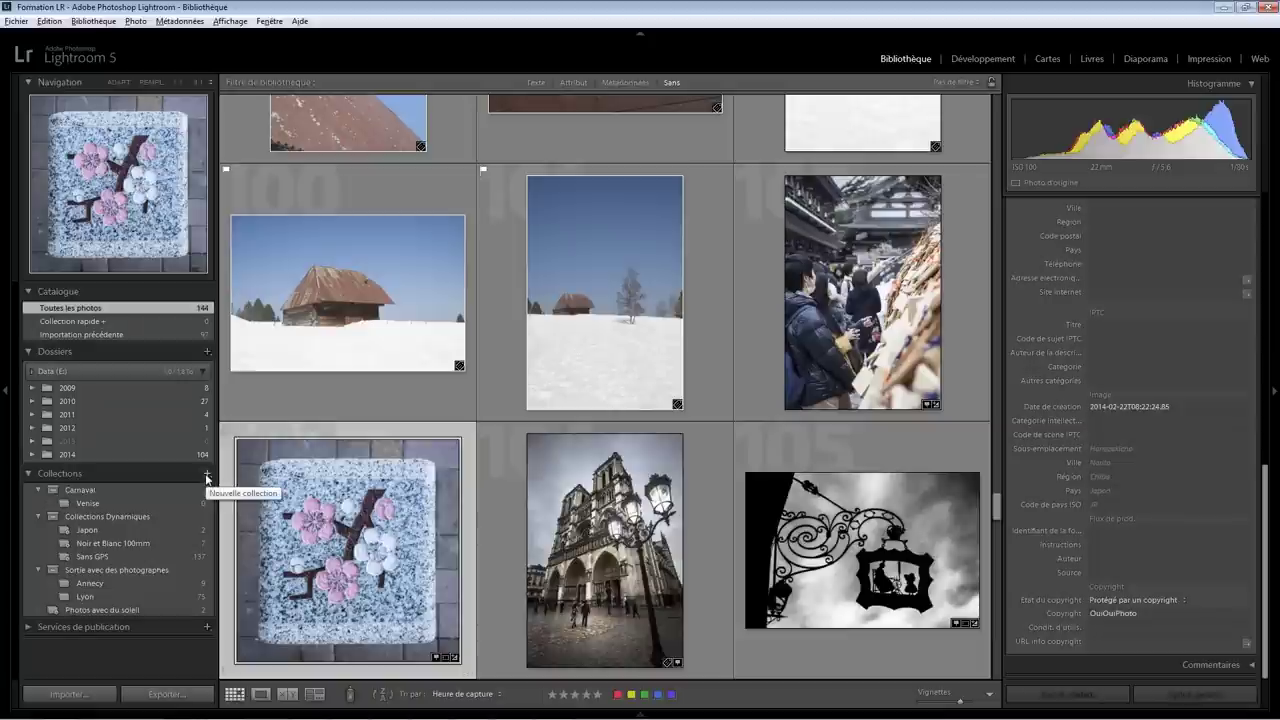
Create smart collection 'Avec Copyright' with rule Etat du copyright is protégé par copyright.
click(207, 477)
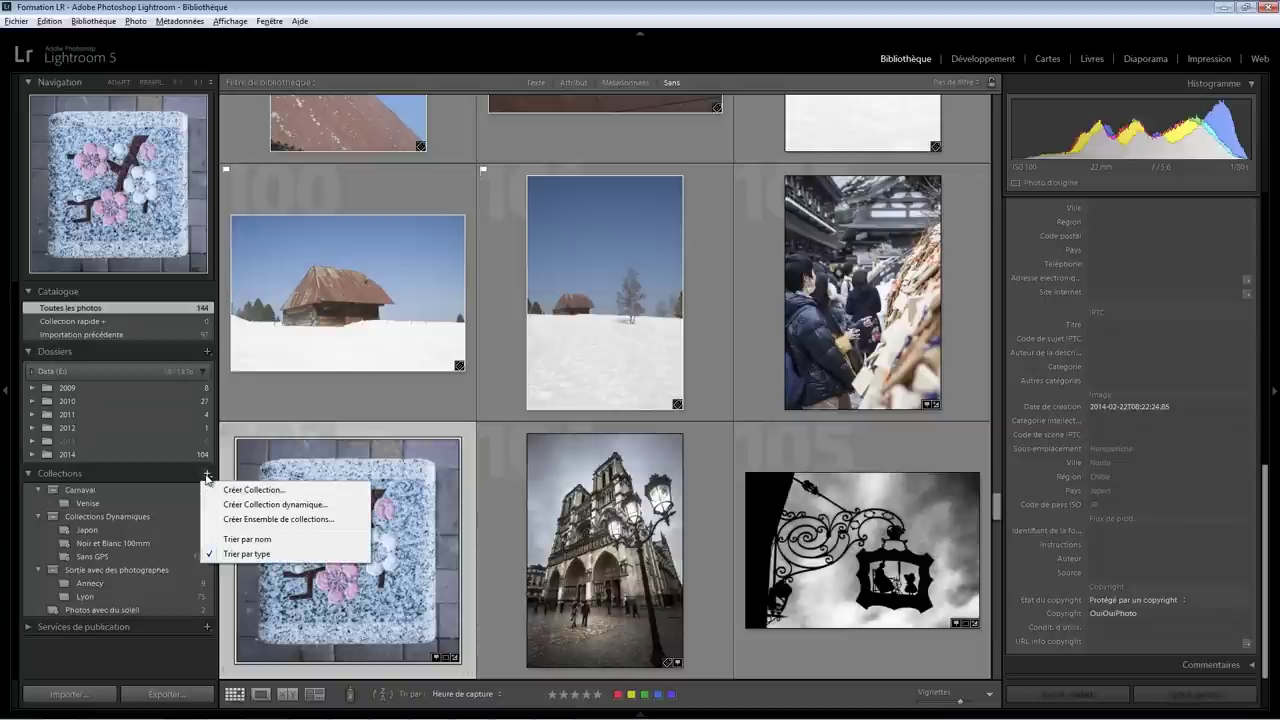
click(283, 505)
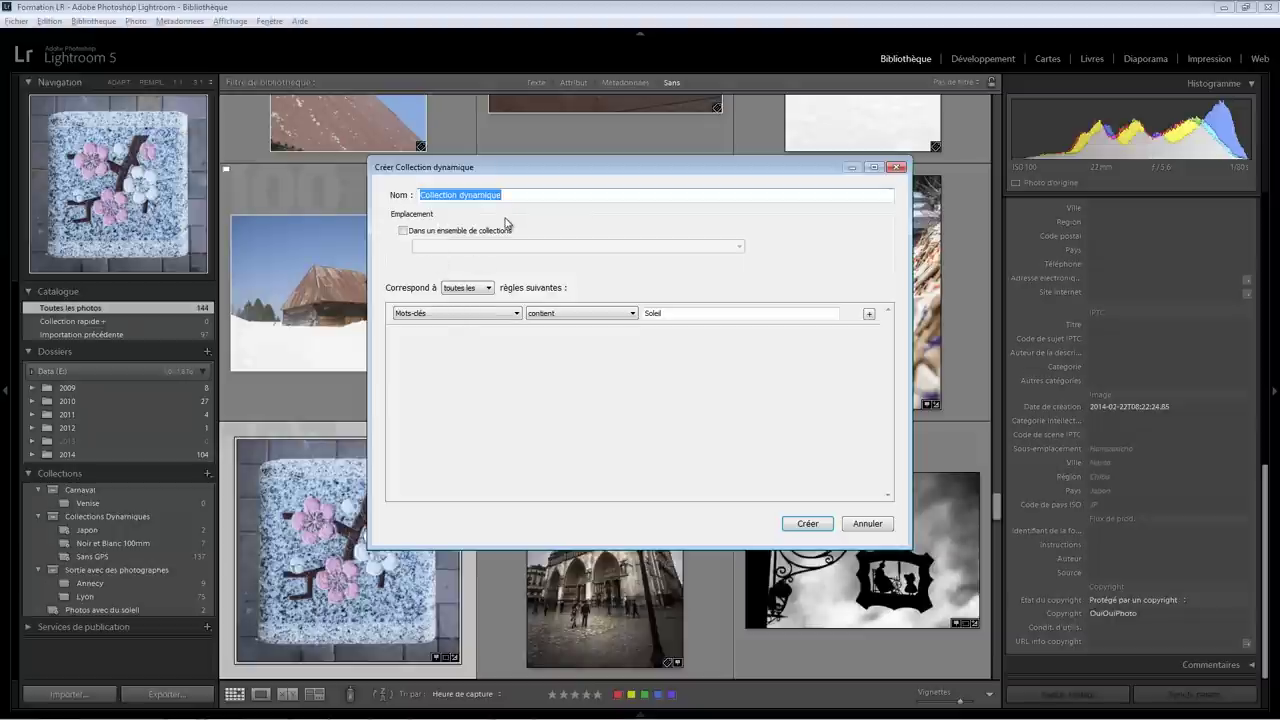
text(Avec C)
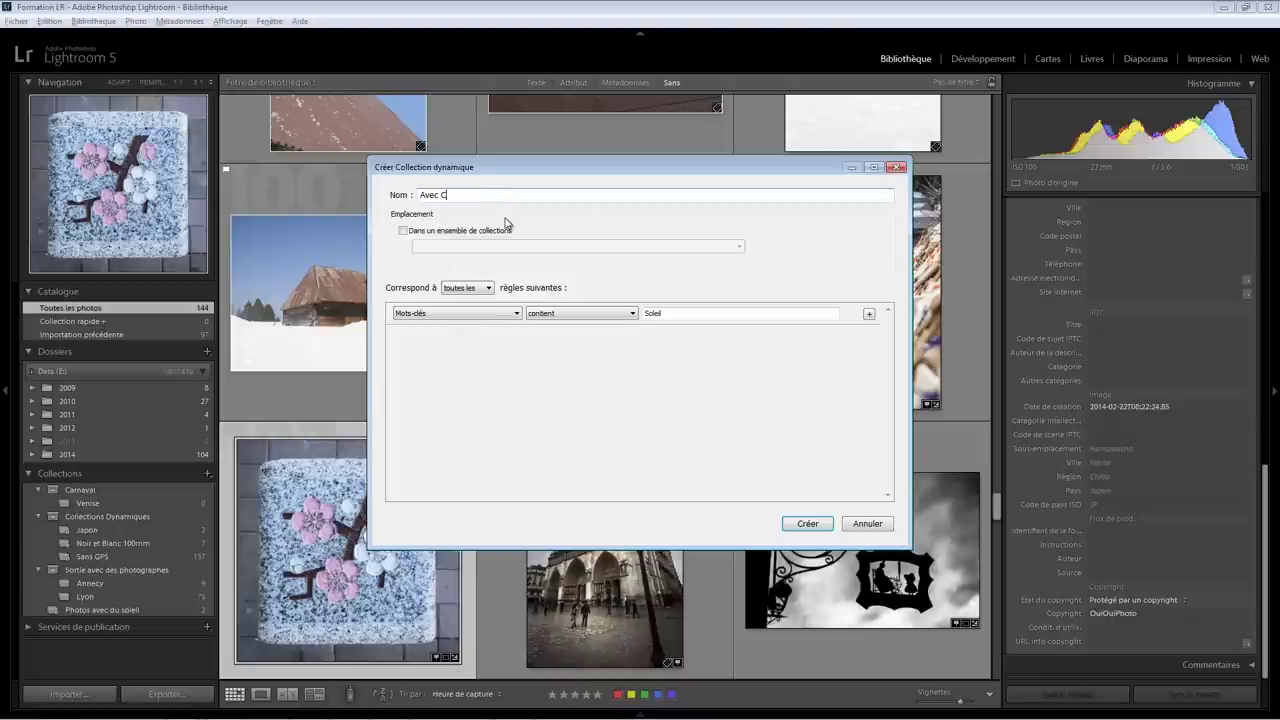
text(opyright)
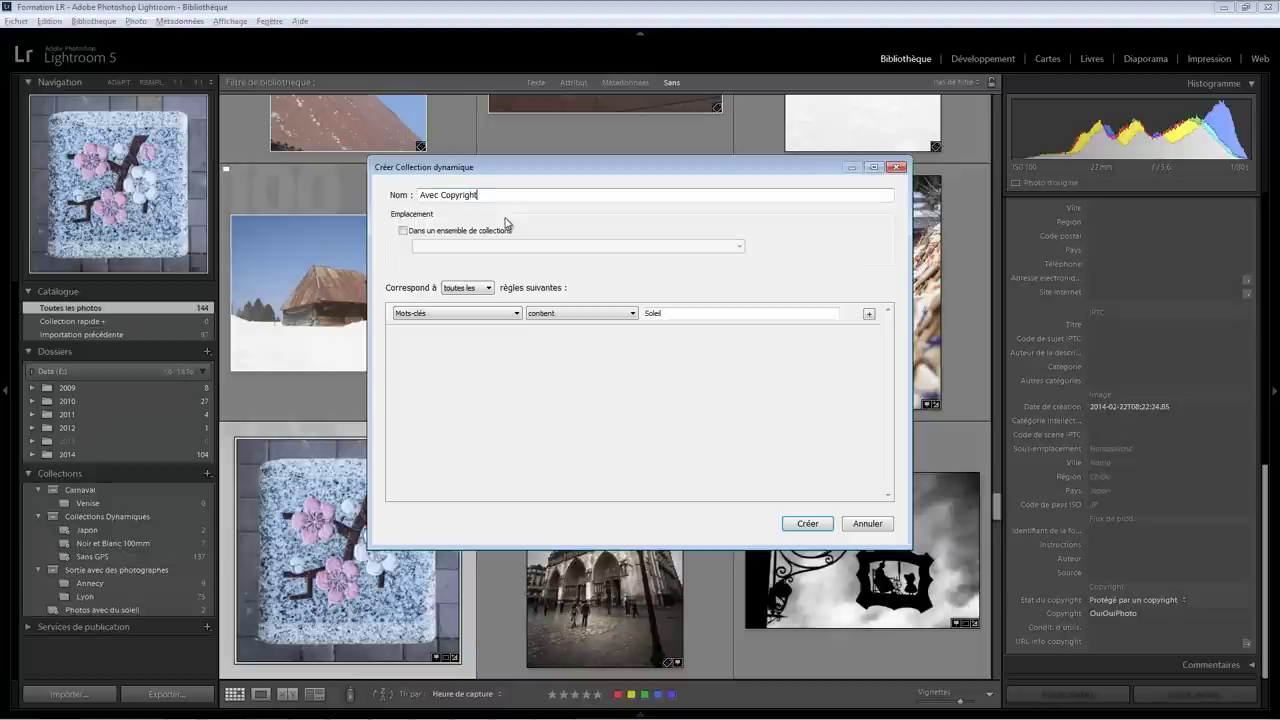
click(474, 314)
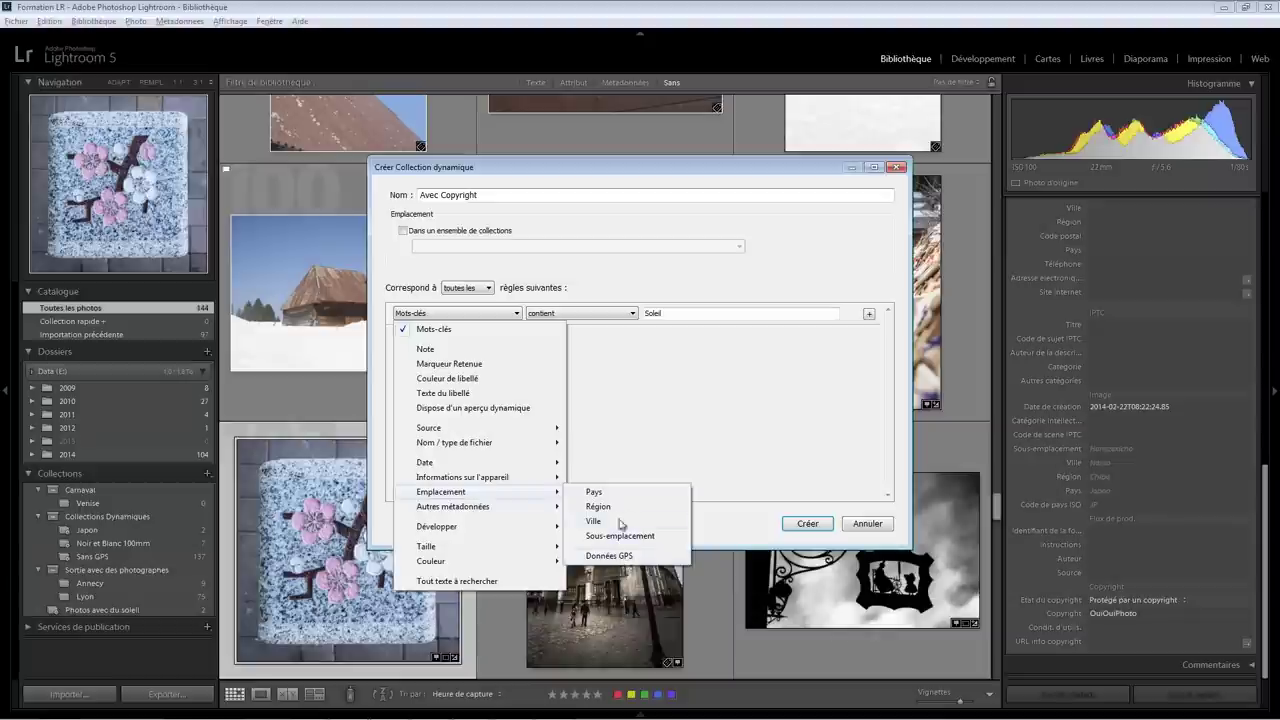
mouse_move(453, 506)
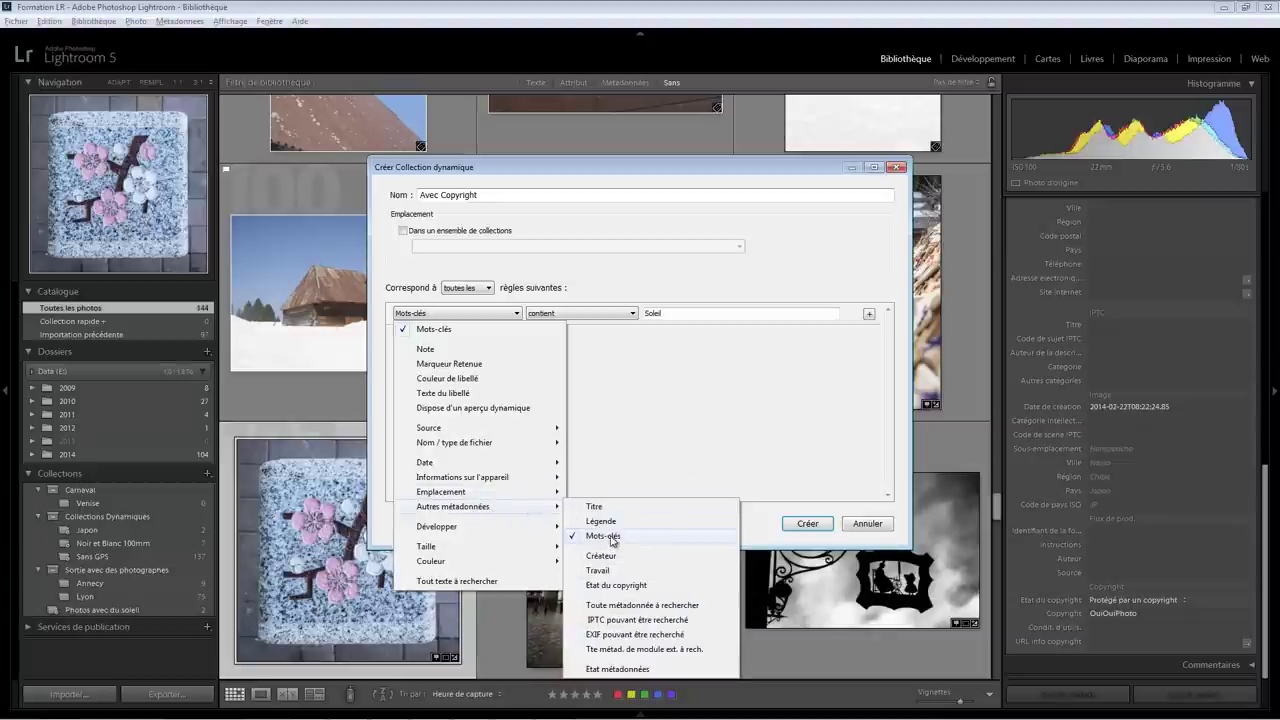
click(610, 587)
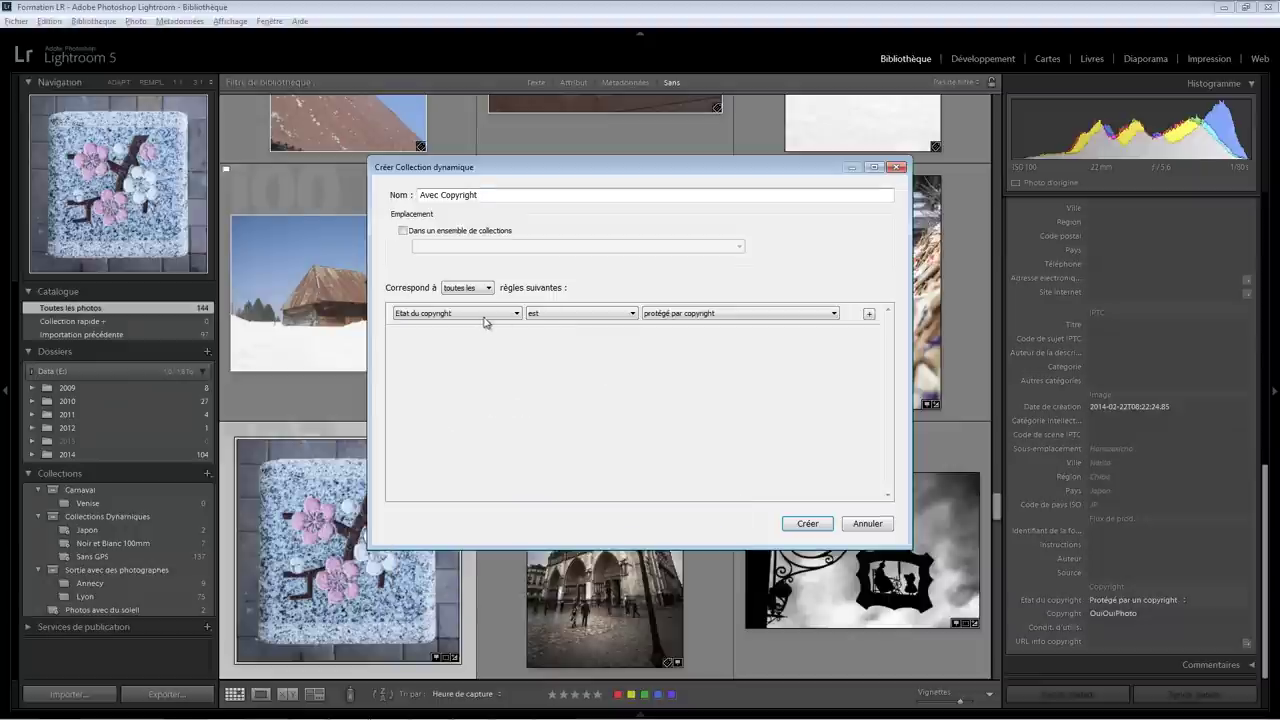
click(809, 525)
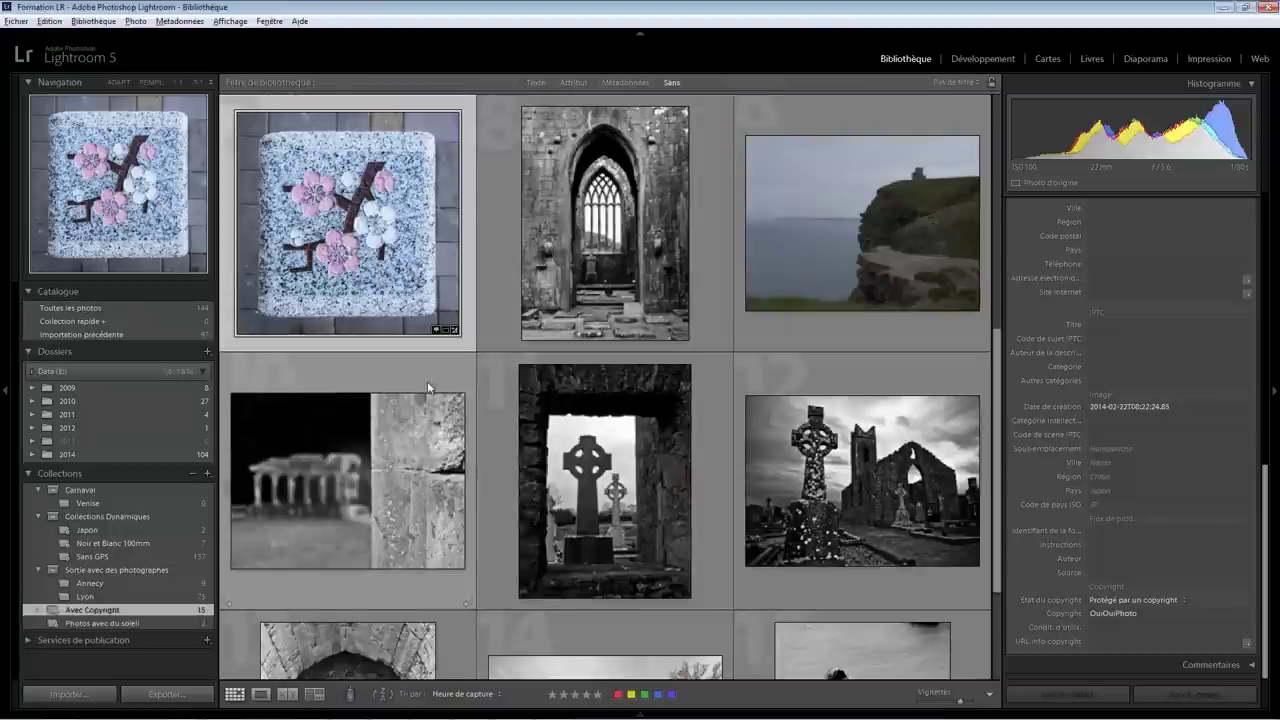
Select the Celtic cross photo and read its protected status and © Copyright 2010 notice.
scroll(998, 503, down, 3)
mouse_move(998, 497)
mouse_down()
mouse_move(1008, 226)
mouse_move(1004, 444)
mouse_up()
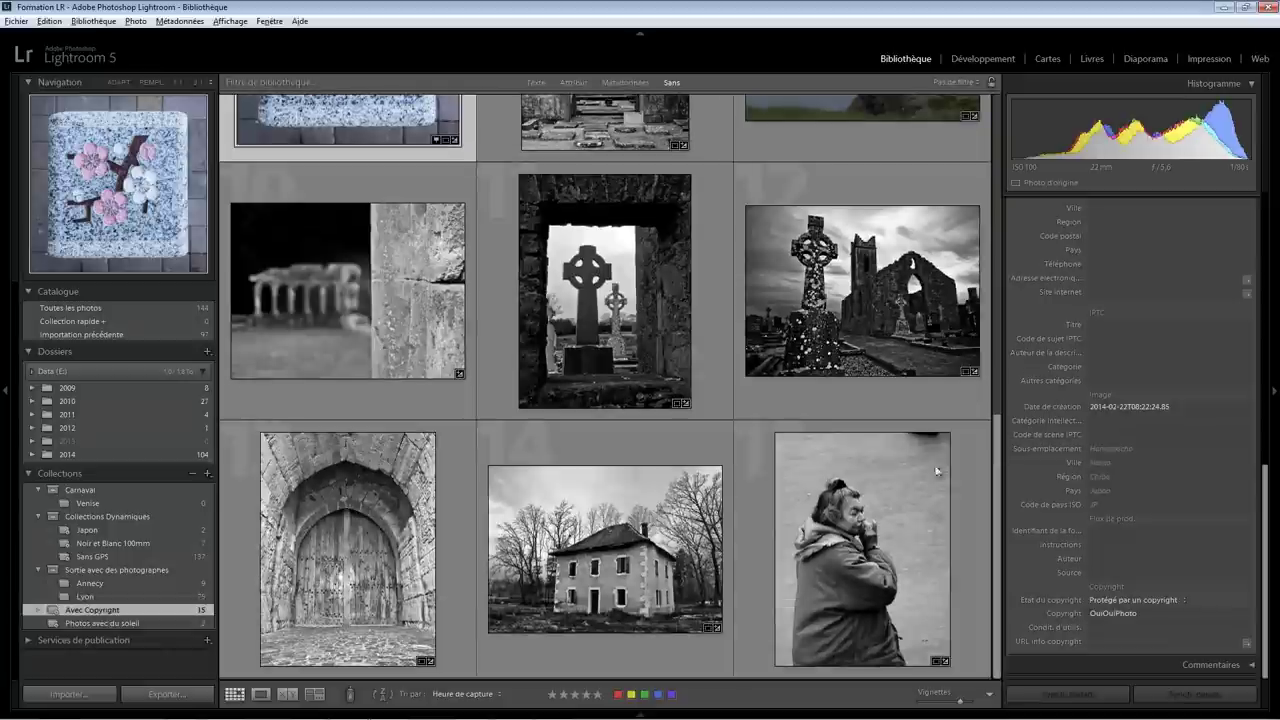
click(816, 392)
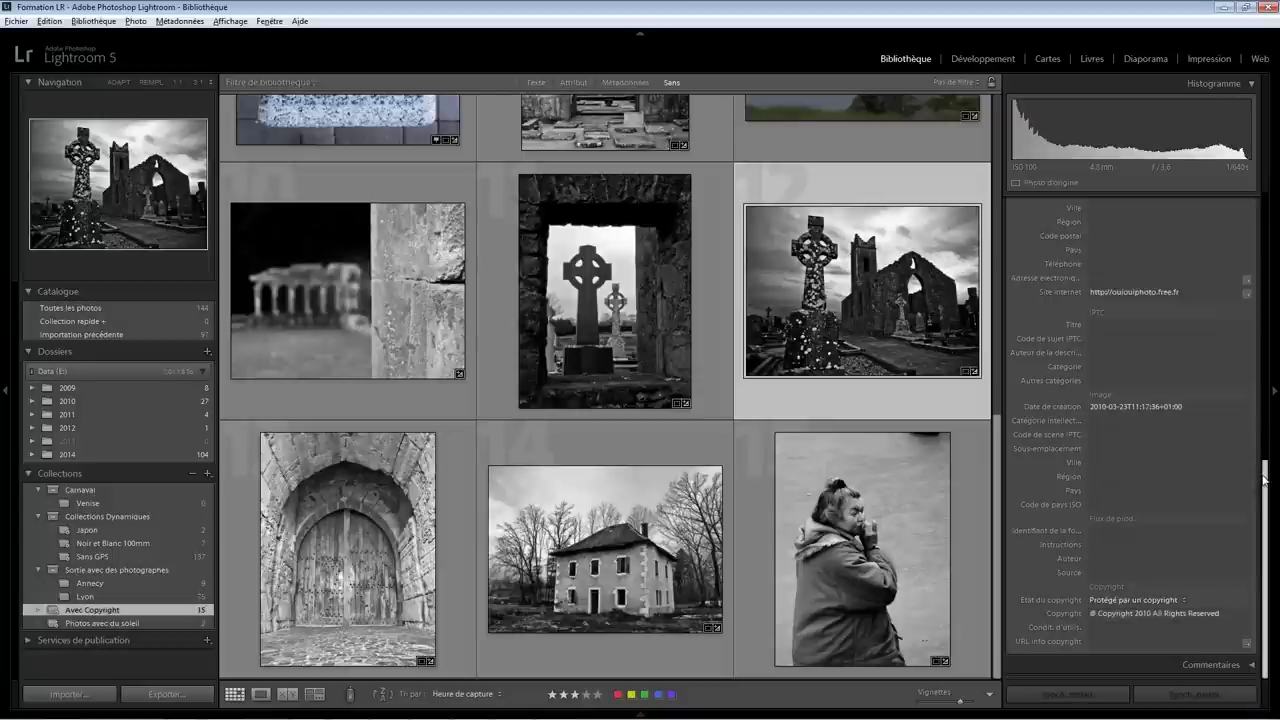
drag(1264, 478, 1263, 191)
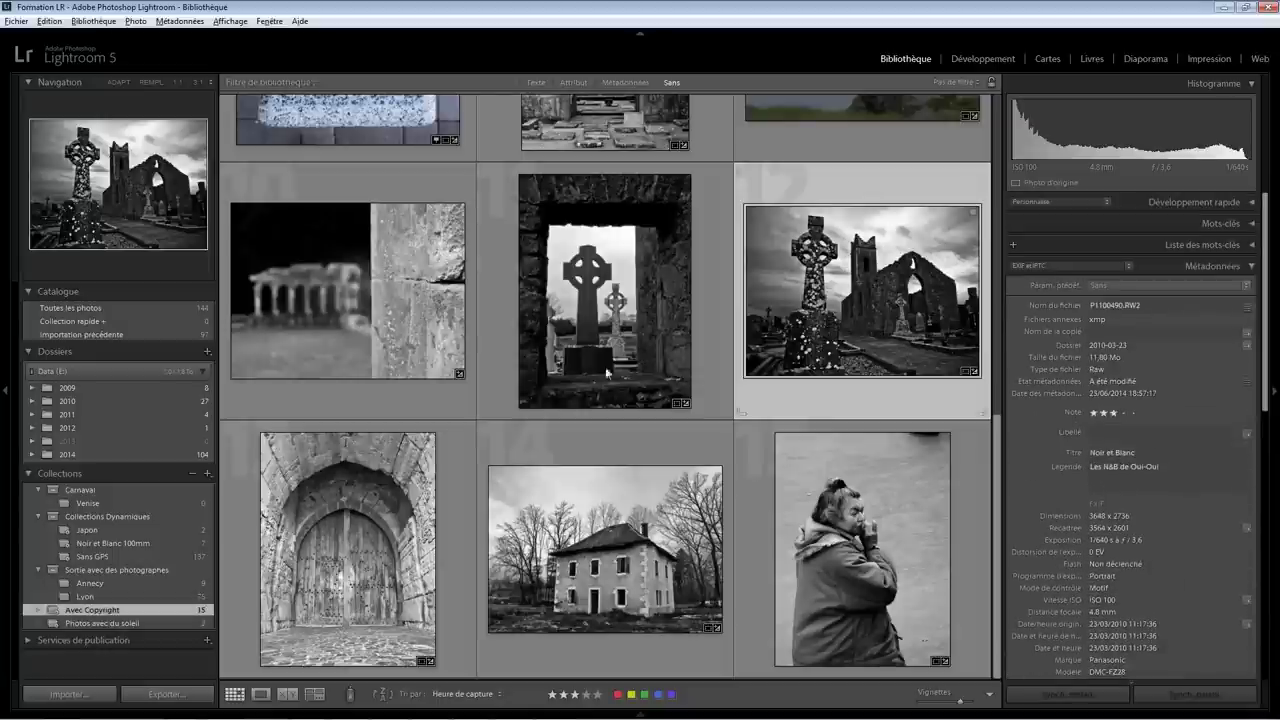
scroll(1262, 388, down, 1)
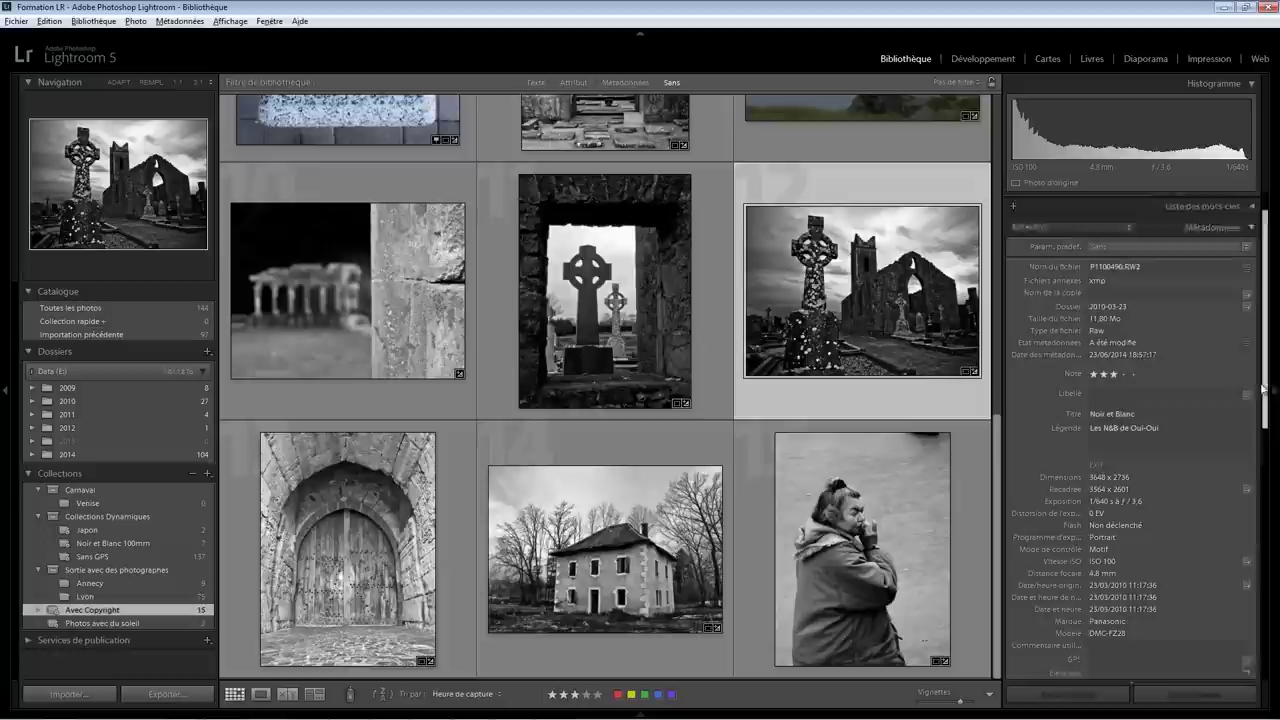
scroll(1262, 388, down, 3)
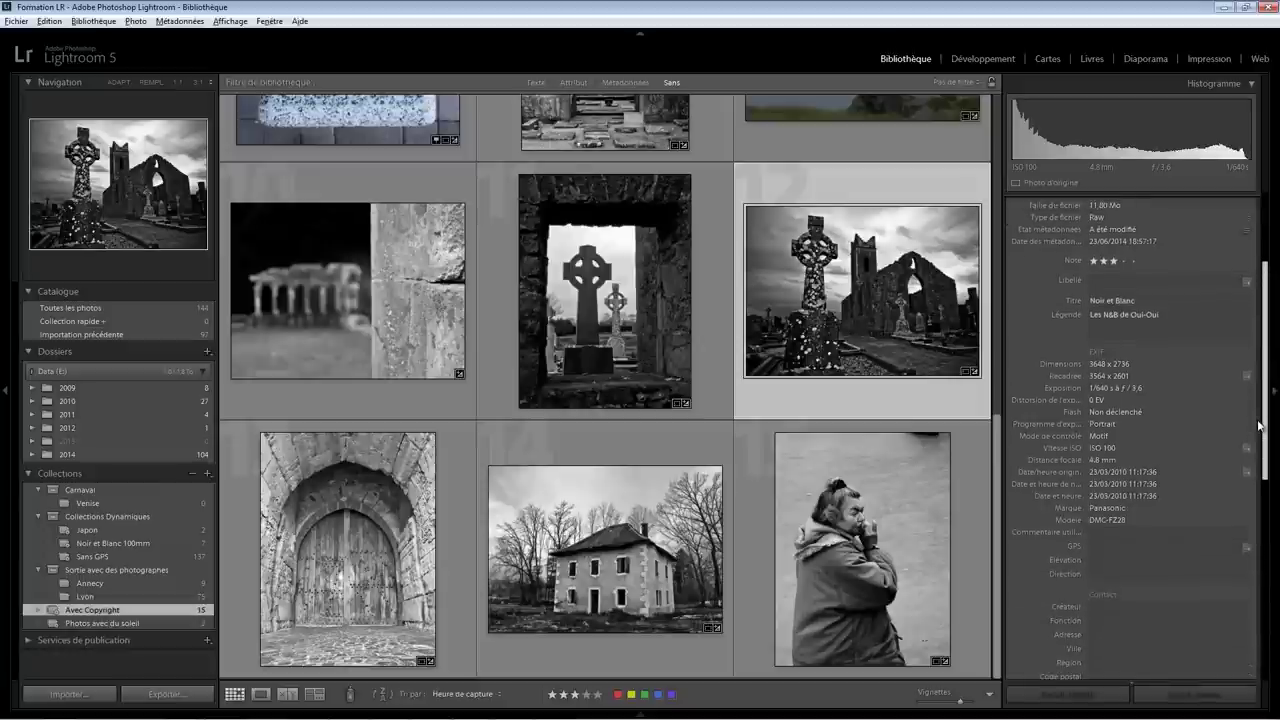
drag(1259, 425, 1270, 628)
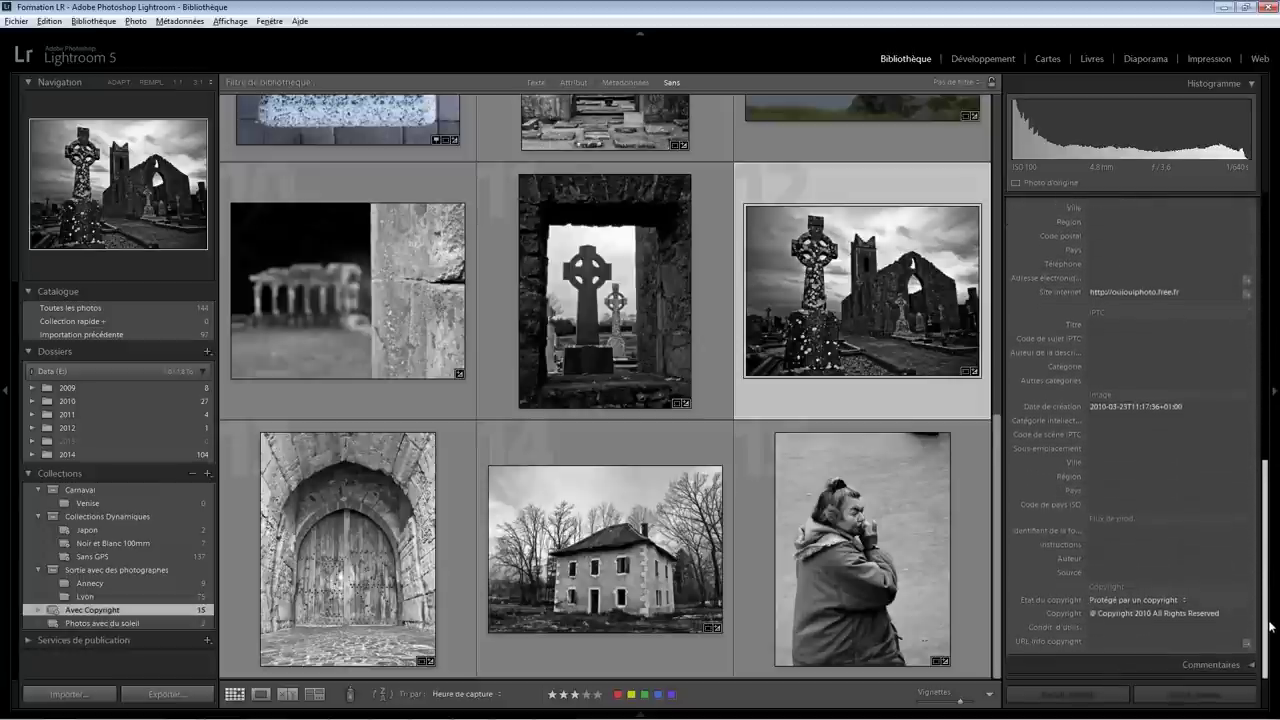
drag(1270, 628, 1264, 300)
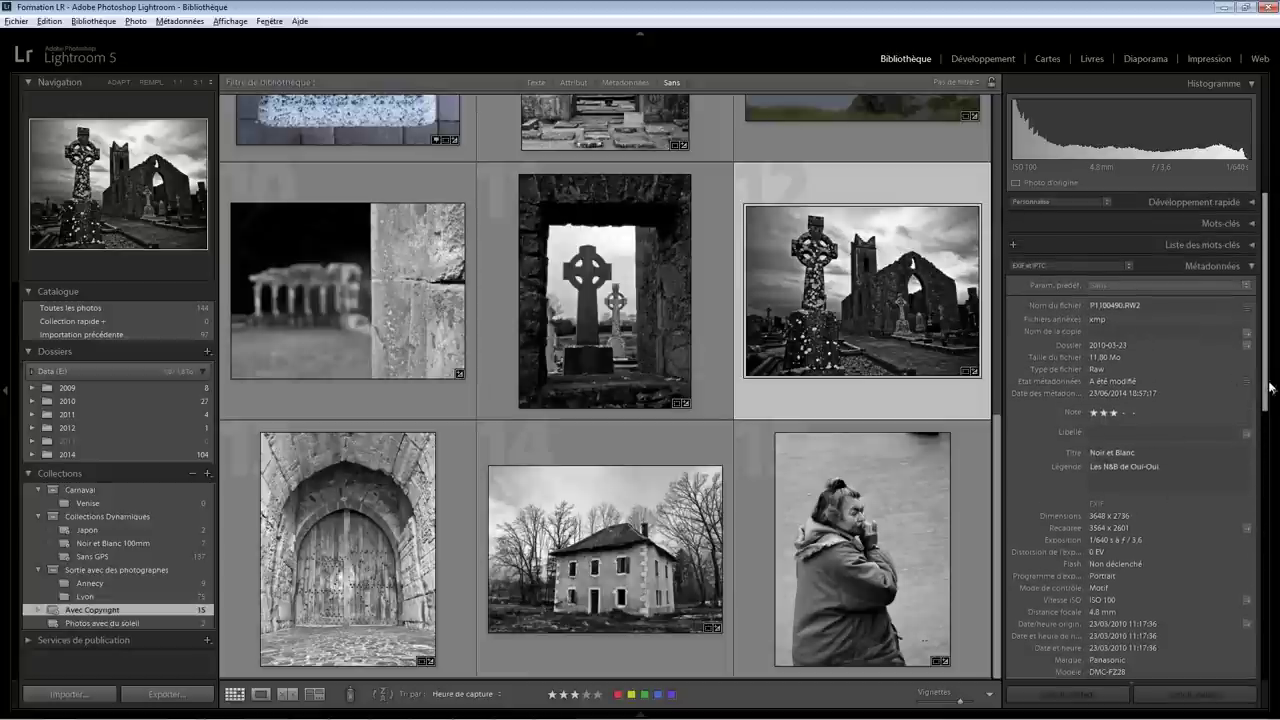
drag(1270, 388, 1266, 459)
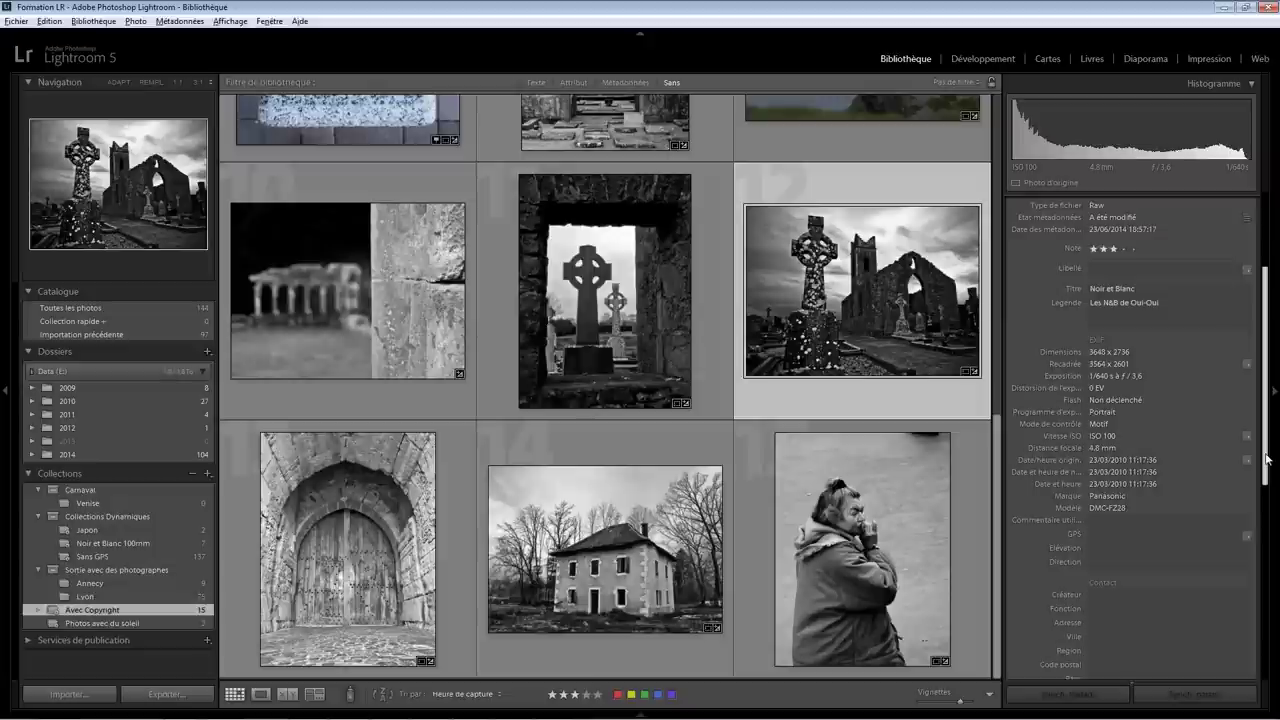